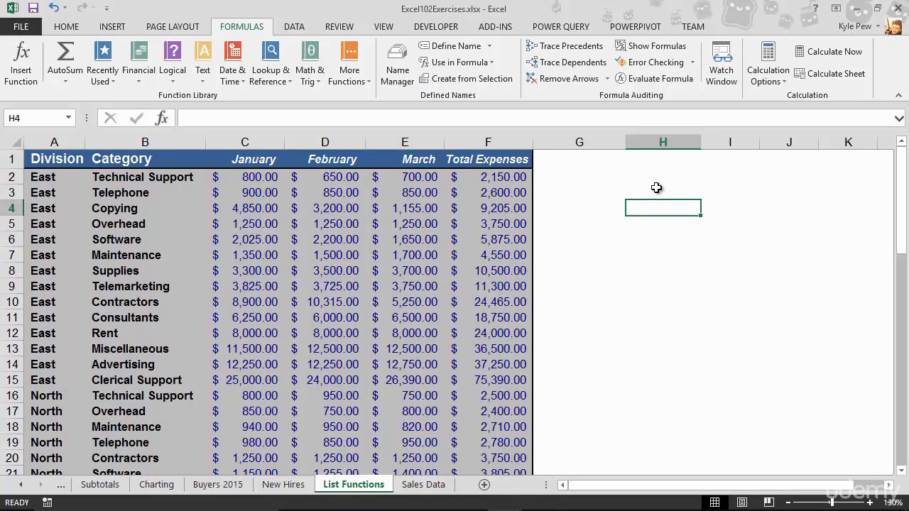
- Enter the criteria label Category in H3 and the value Supplies in H4
{"action": "left_click", "coordinate": [655, 190]}
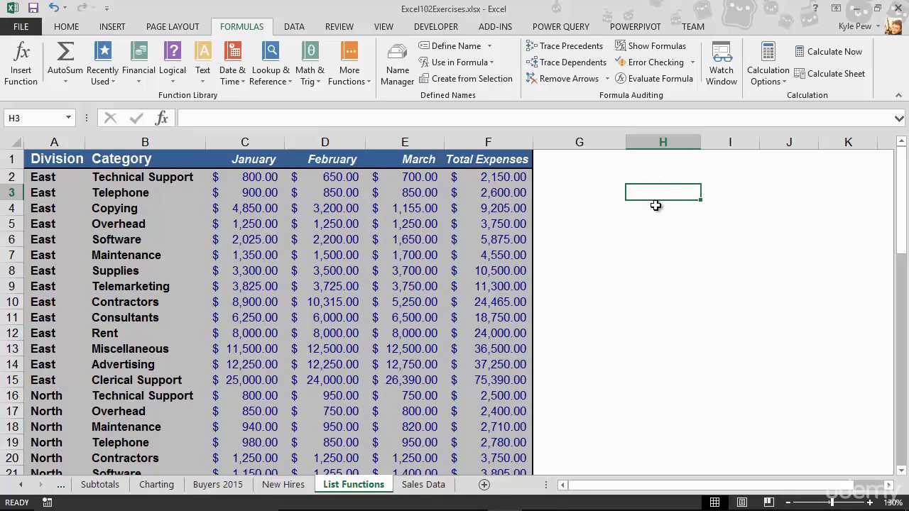
{"action": "type", "text": "Category"}
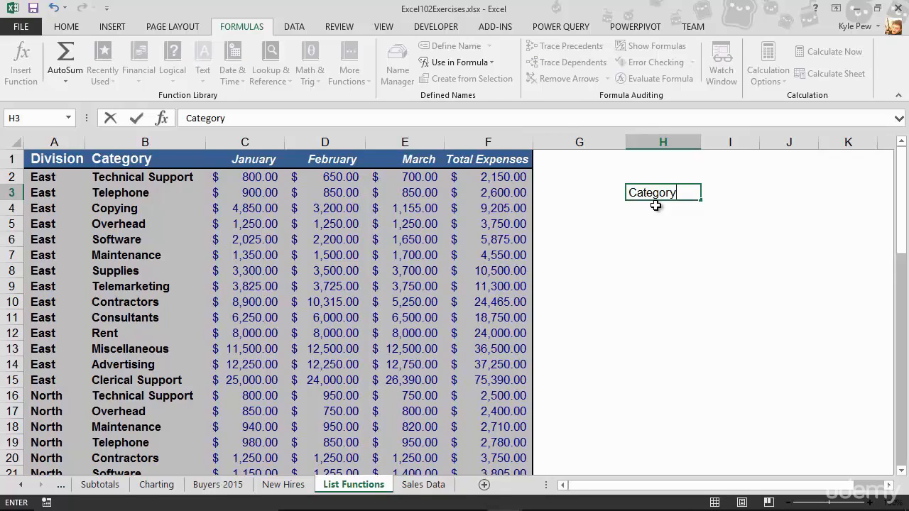
{"action": "key", "text": "Return"}
{"action": "type", "text": "Supplies"}
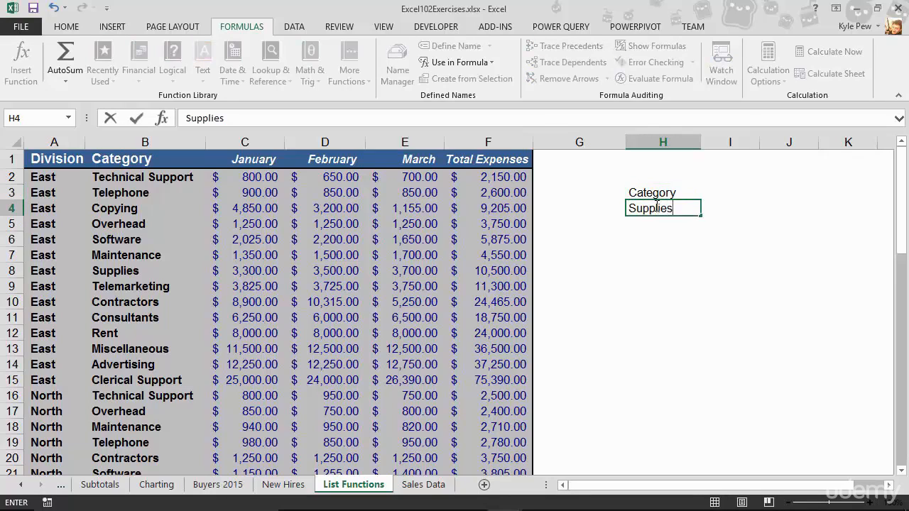
{"action": "key", "text": "Return"}
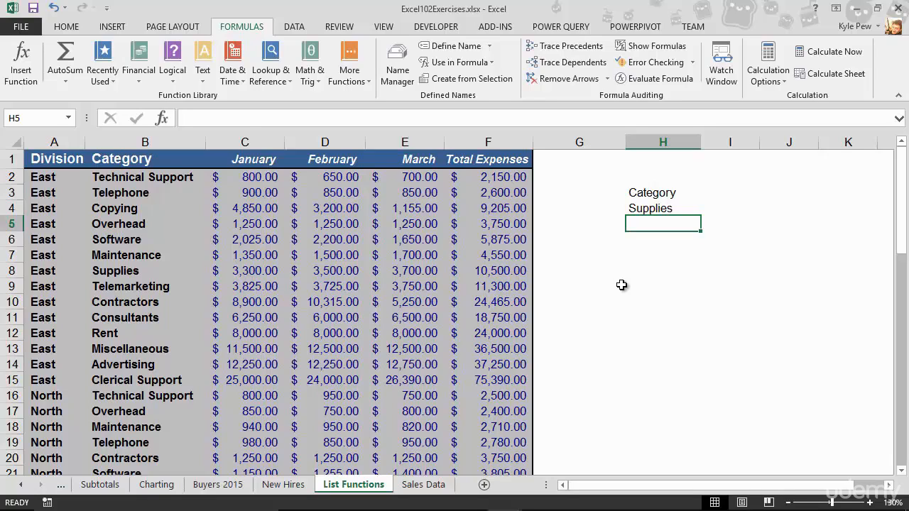
- Format the Category label in H3 as bold with a light gray fill and a bottom border
{"action": "left_click", "coordinate": [637, 199]}
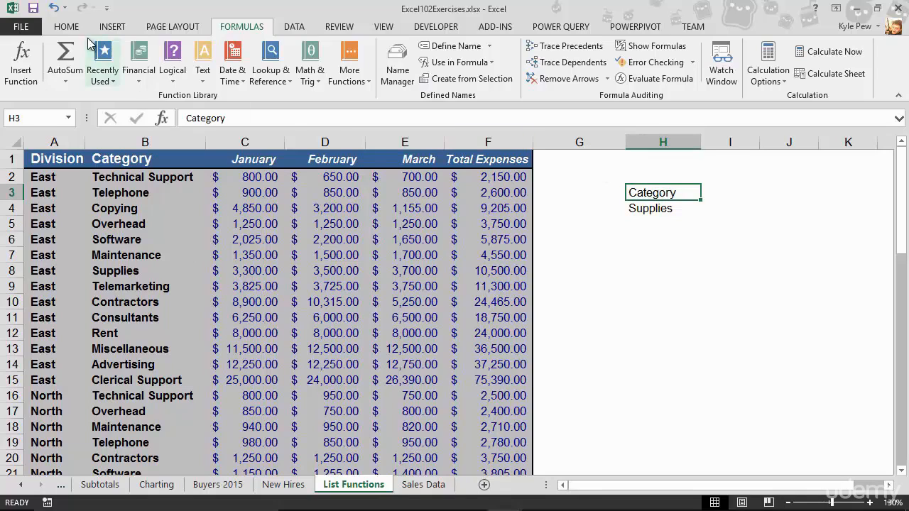
{"action": "left_click", "coordinate": [66, 27]}
{"action": "left_click", "coordinate": [71, 73]}
{"action": "left_click", "coordinate": [164, 73]}
{"action": "left_click", "coordinate": [133, 73]}
{"action": "left_click", "coordinate": [660, 219]}
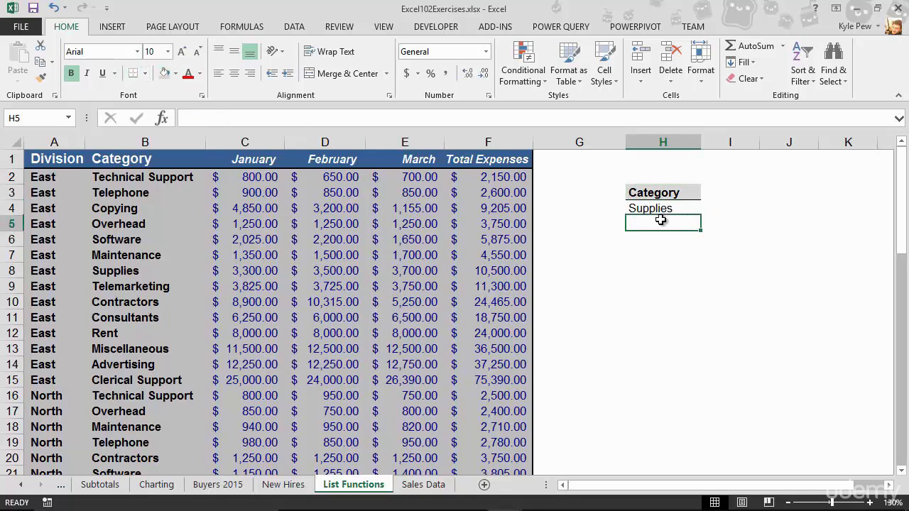
- Enter the heading Total Expense in I3, beside the Category label
{"action": "left_click", "coordinate": [737, 195]}
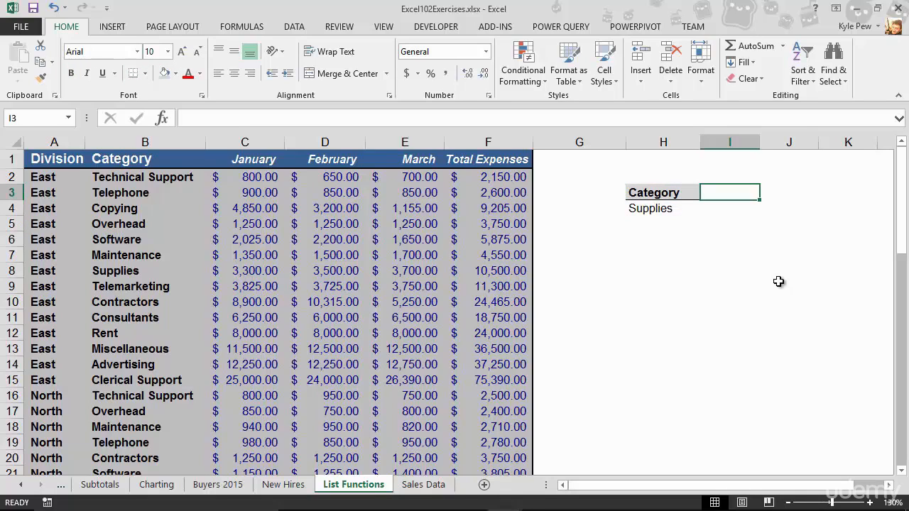
{"action": "type", "text": "Total Expense"}
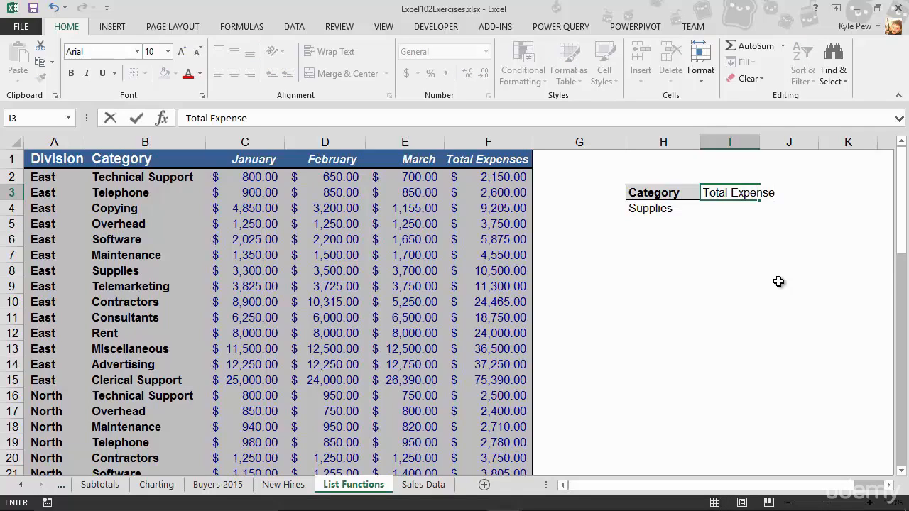
{"action": "key", "text": "Return"}
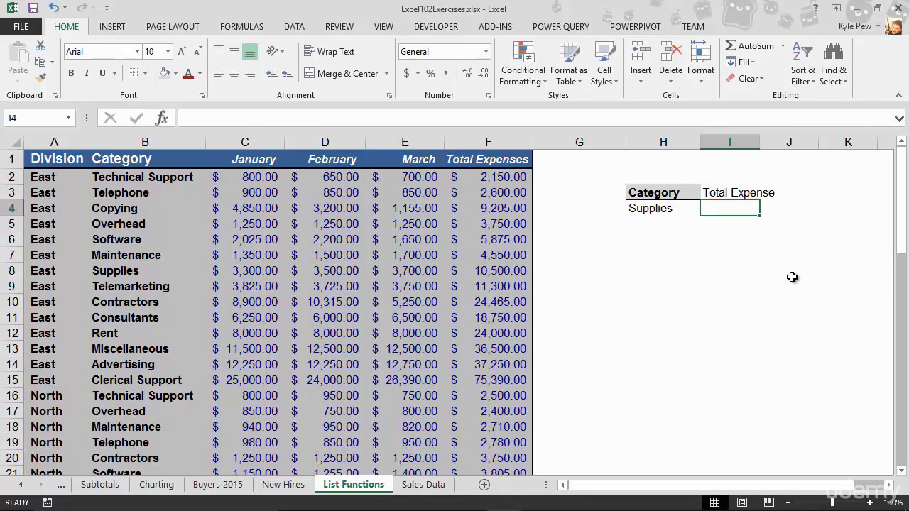
- Copy the formatting of H3 onto the Total Expense heading in I3 and autofit column I to its contents
{"action": "left_click", "coordinate": [677, 193]}
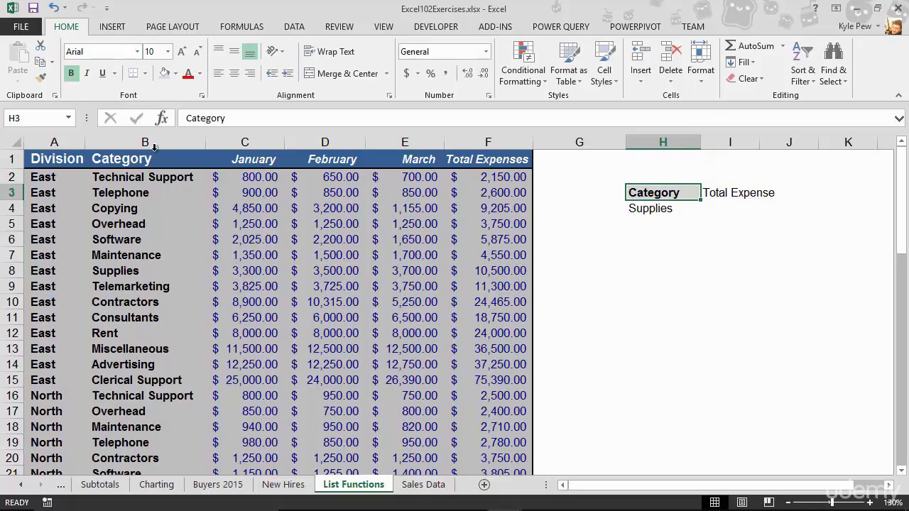
{"action": "left_click", "coordinate": [38, 80]}
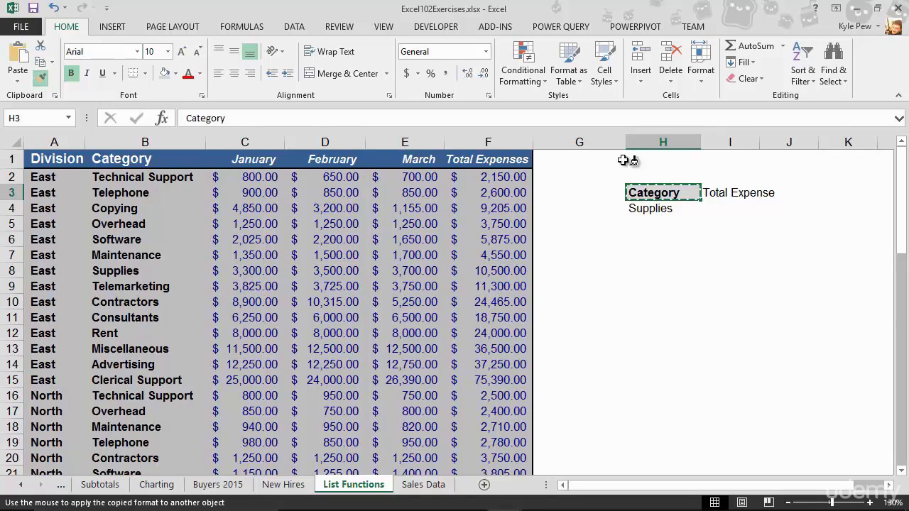
{"action": "left_click", "coordinate": [731, 190]}
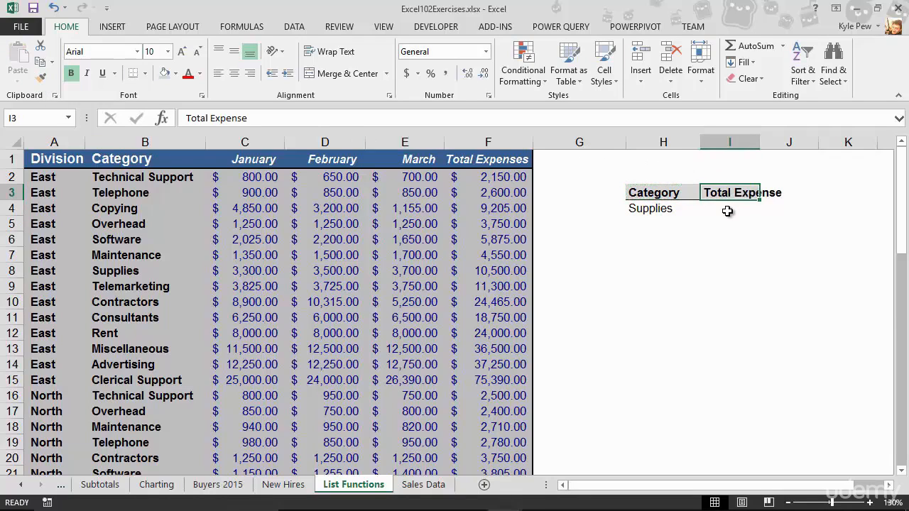
{"action": "left_click", "coordinate": [730, 208]}
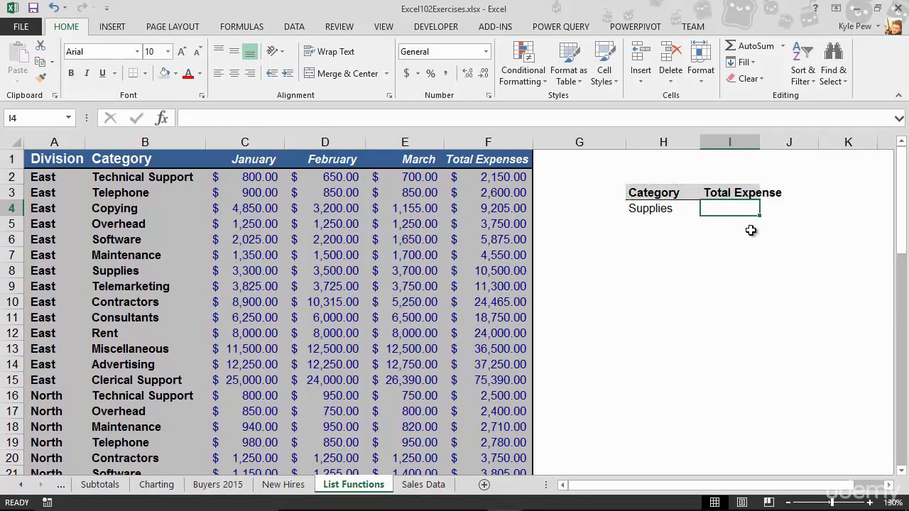
{"action": "double_click", "coordinate": [759, 142]}
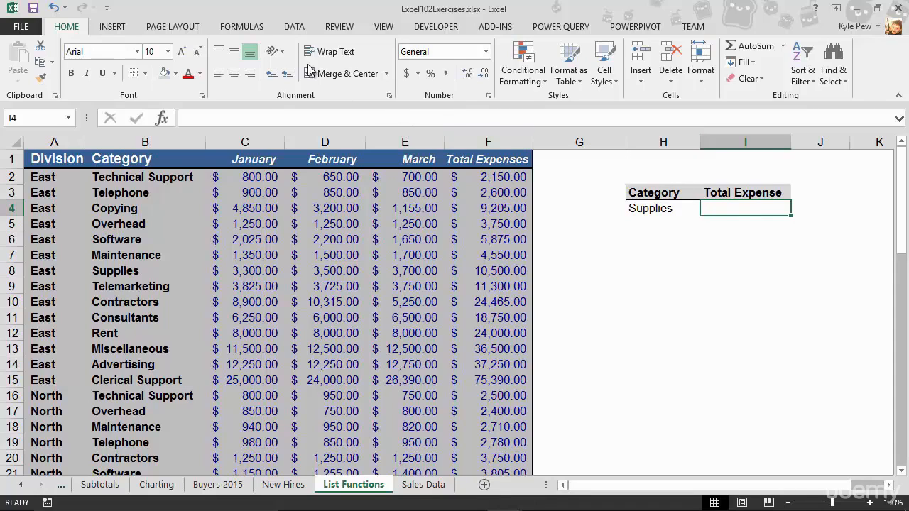
- Search the function library for dsum and insert the DSUM function in I4
{"action": "left_click", "coordinate": [241, 27]}
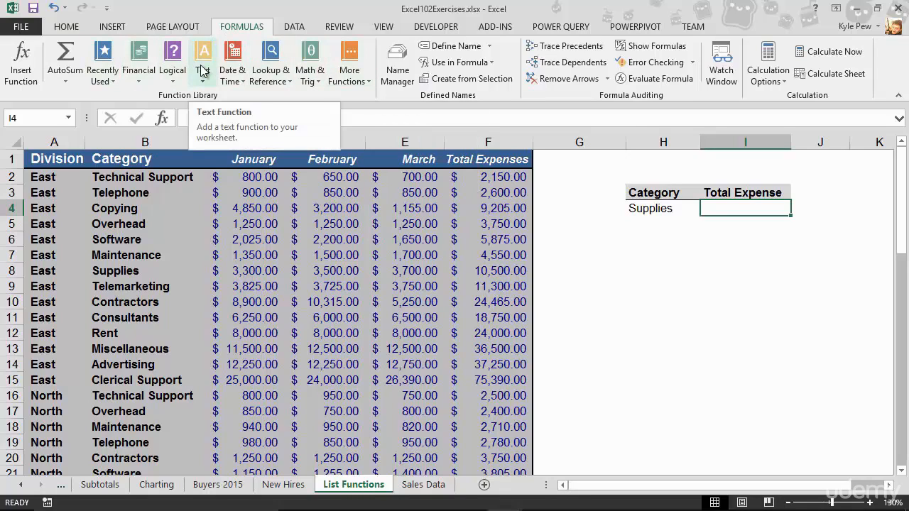
{"action": "left_click", "coordinate": [16, 64]}
{"action": "left_click_drag", "start_coordinate": [403, 212], "coordinate": [184, 149]}
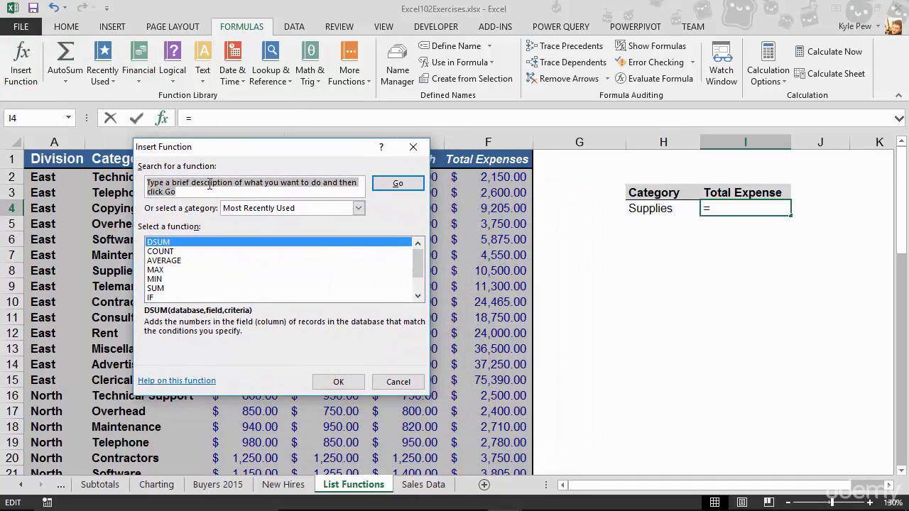
{"action": "type", "text": "d"}
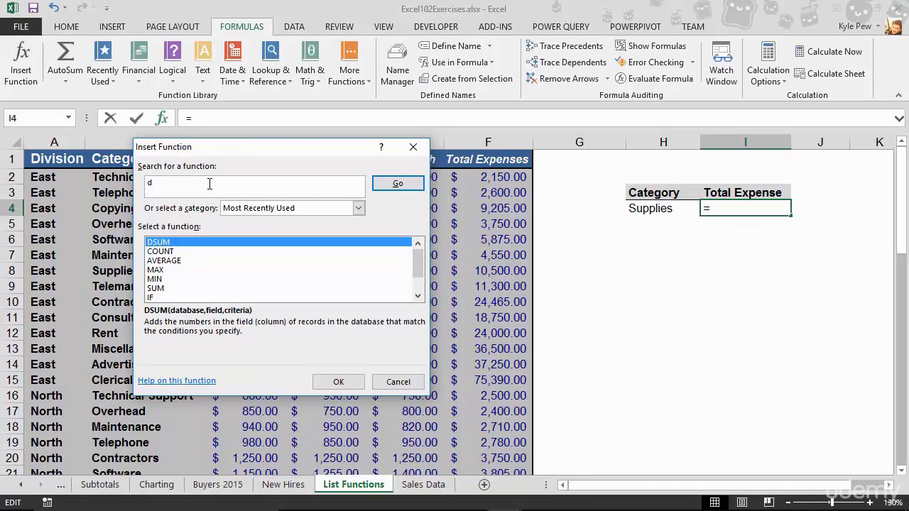
{"action": "type", "text": "sum"}
{"action": "left_click", "coordinate": [408, 187]}
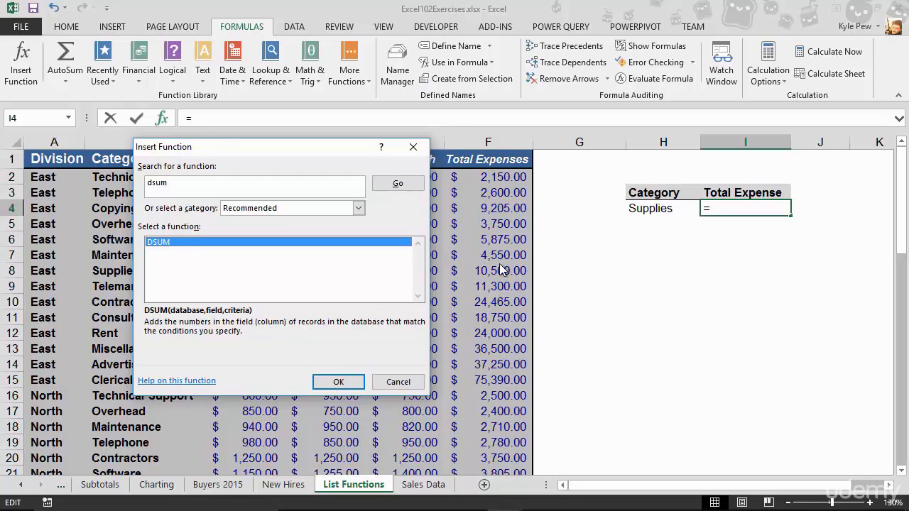
{"action": "left_click_drag", "start_coordinate": [216, 148], "coordinate": [297, 143]}
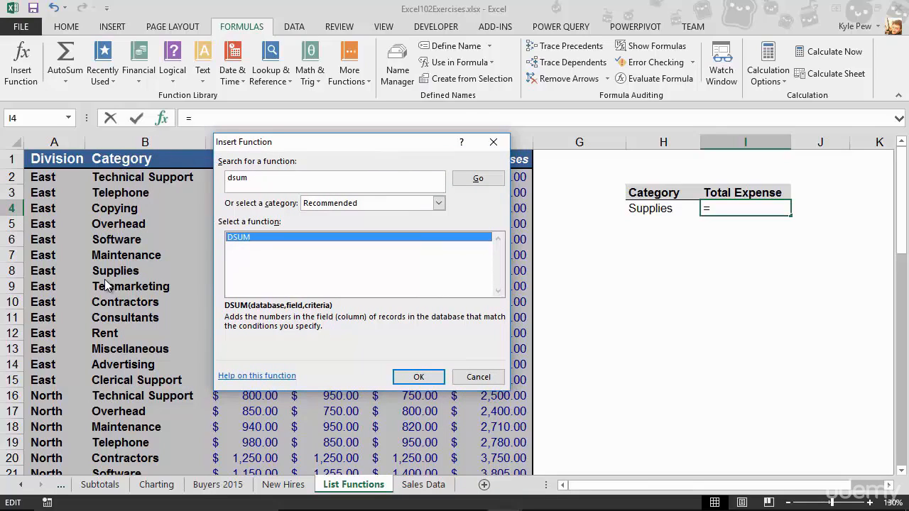
{"action": "left_click", "coordinate": [413, 377]}
- Set DSUM's Database argument to the whole expense list, A1:F59, including its headers
{"action": "left_click_drag", "start_coordinate": [377, 175], "coordinate": [449, 233]}
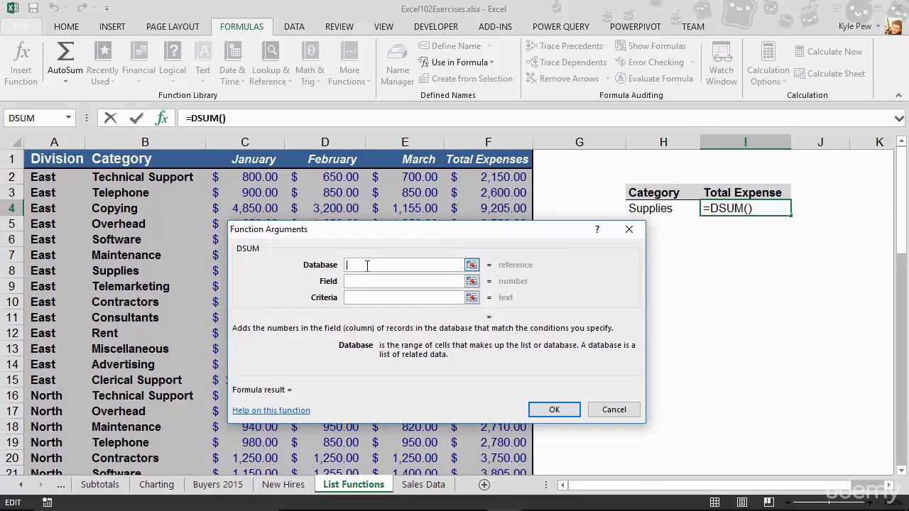
{"action": "left_click", "coordinate": [46, 161]}
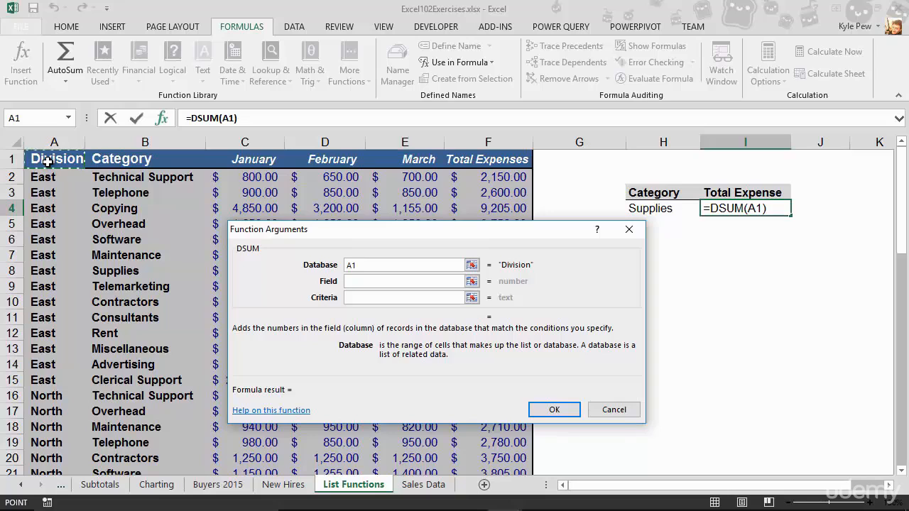
{"action": "key", "text": "ctrl+shift+Down"}
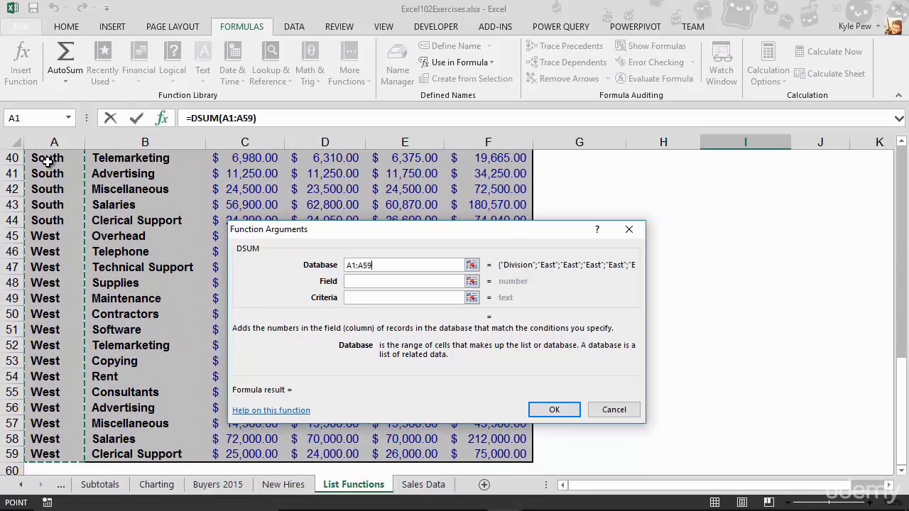
{"action": "key", "text": "ctrl+shift+Right"}
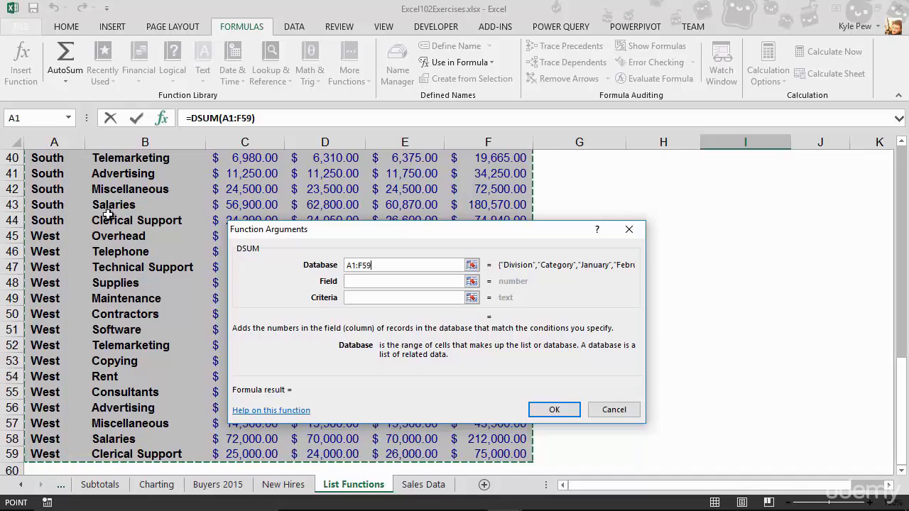
- Set DSUM's Field argument to the Total Expenses column header in F1
{"action": "left_click", "coordinate": [357, 279]}
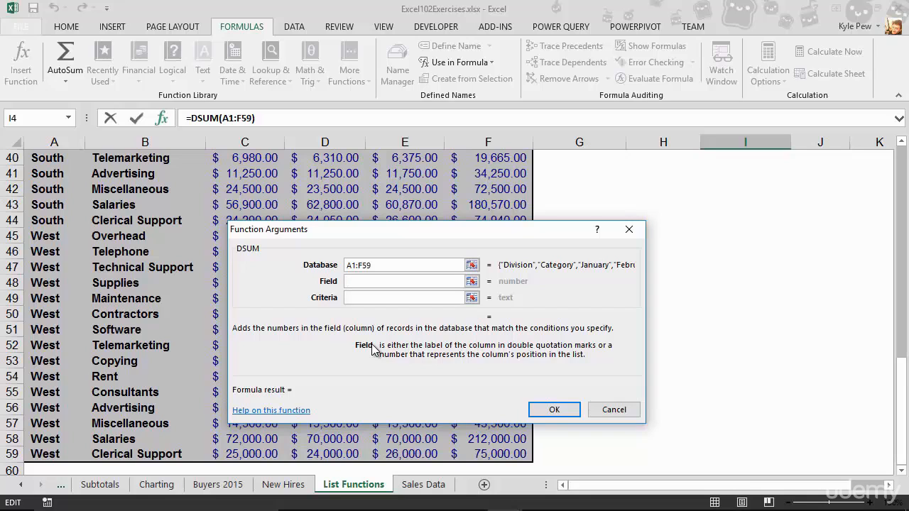
{"action": "left_click_drag", "start_coordinate": [902, 398], "coordinate": [903, 165]}
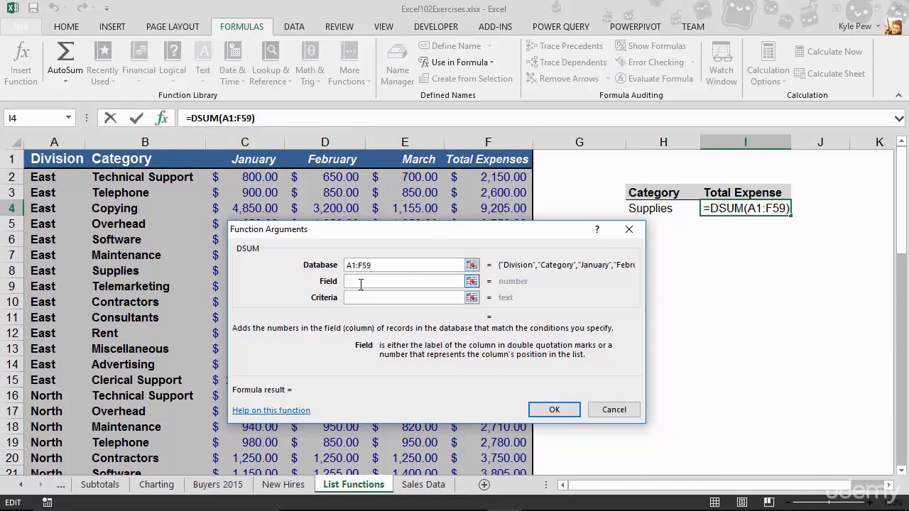
{"action": "left_click", "coordinate": [484, 161]}
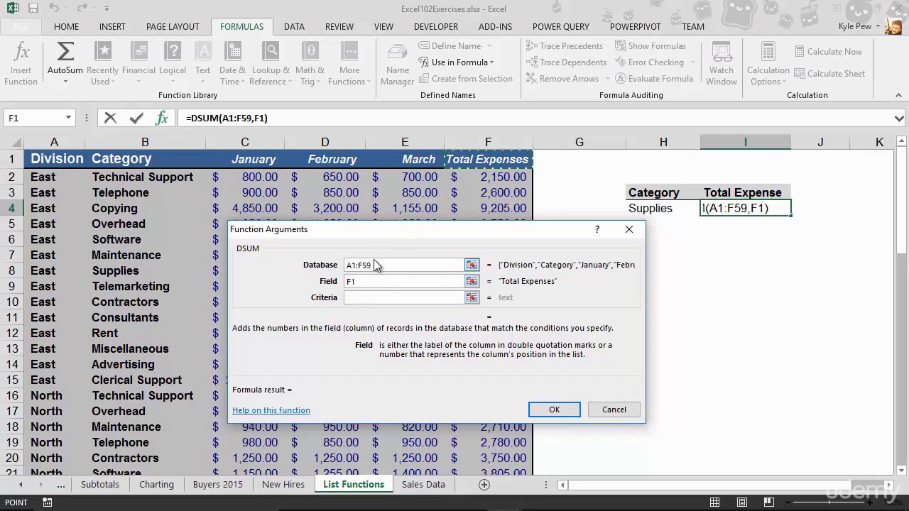
- Set DSUM's Criteria argument to H3:H4 and complete the formula in I4
{"action": "left_click", "coordinate": [354, 299]}
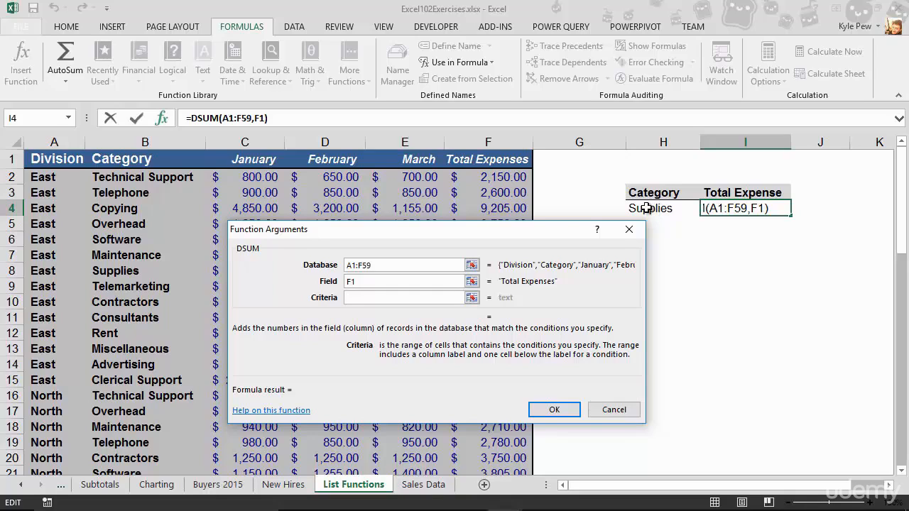
{"action": "left_click_drag", "start_coordinate": [547, 231], "coordinate": [521, 232]}
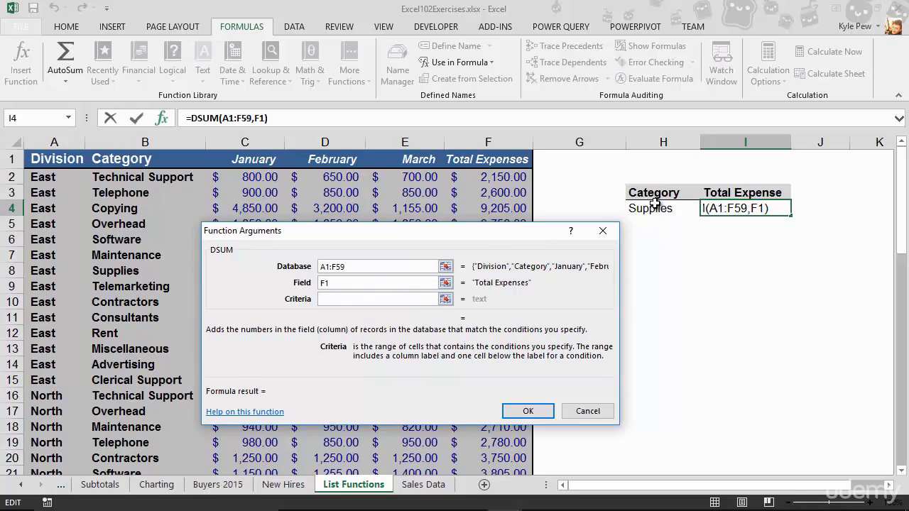
{"action": "left_click_drag", "start_coordinate": [654, 194], "coordinate": [652, 208]}
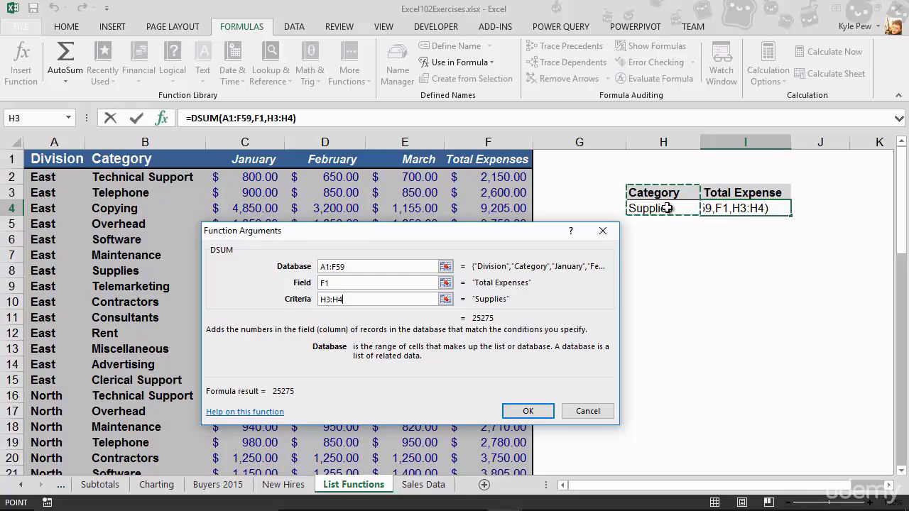
{"action": "left_click", "coordinate": [534, 412]}
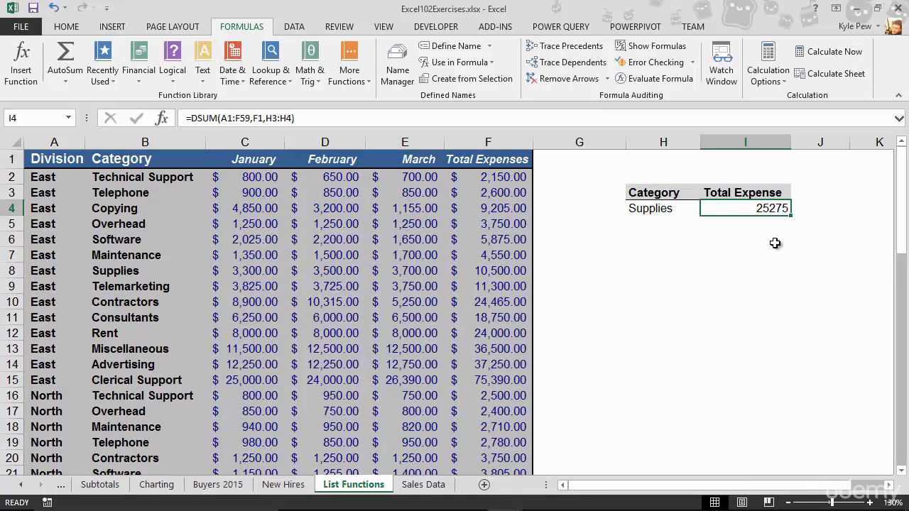
- Change the category criterion in H4 to Software
{"action": "left_click", "coordinate": [636, 209]}
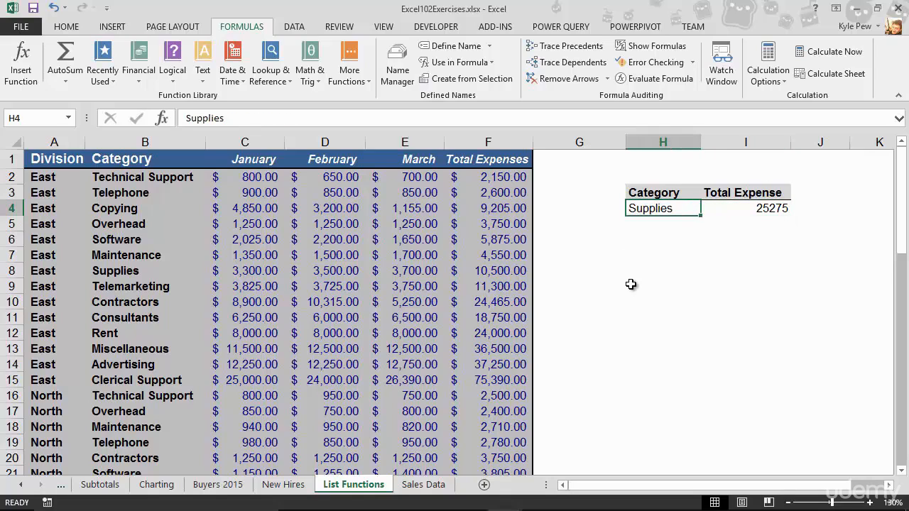
{"action": "type", "text": "Software"}
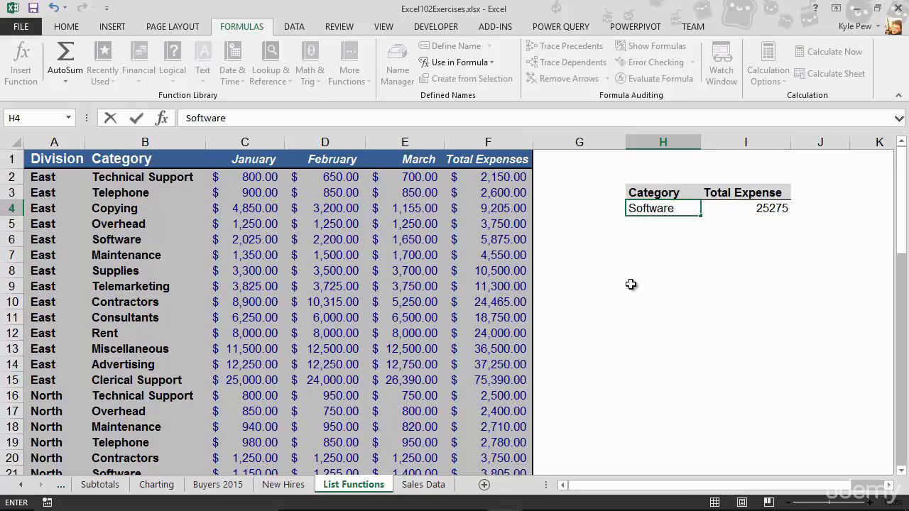
{"action": "key", "text": "Return"}
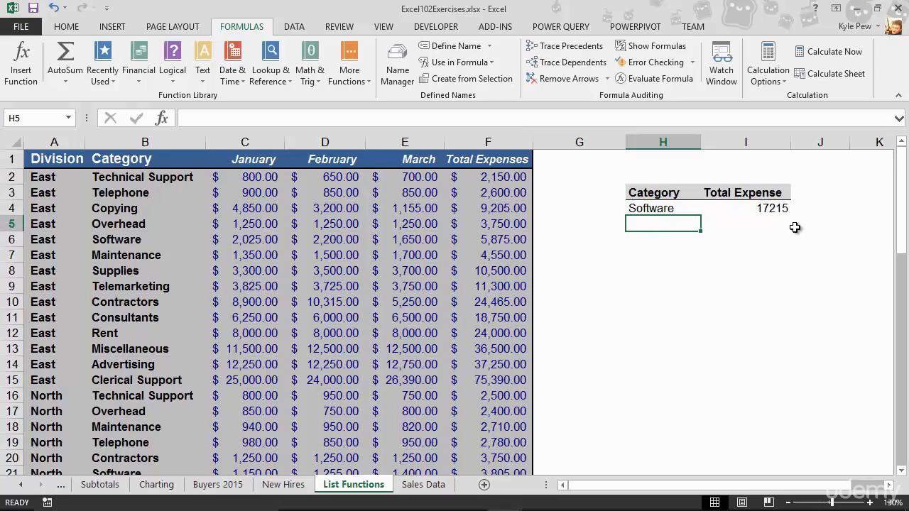